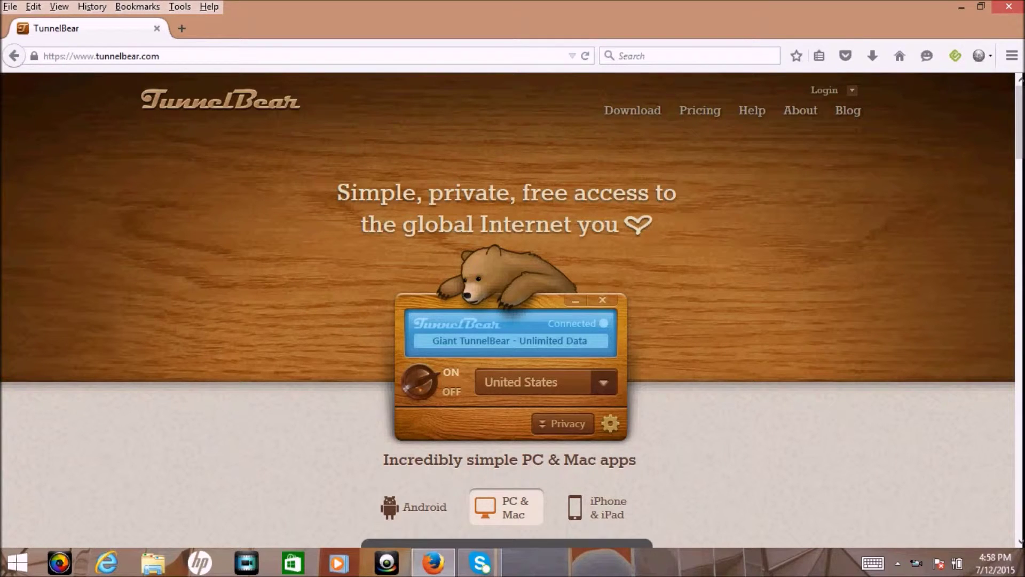
# - Review the TunnelBear home page's supported platforms and press quotes, down to the start of the Features section
pyautogui.scroll(-4, 512, 309)
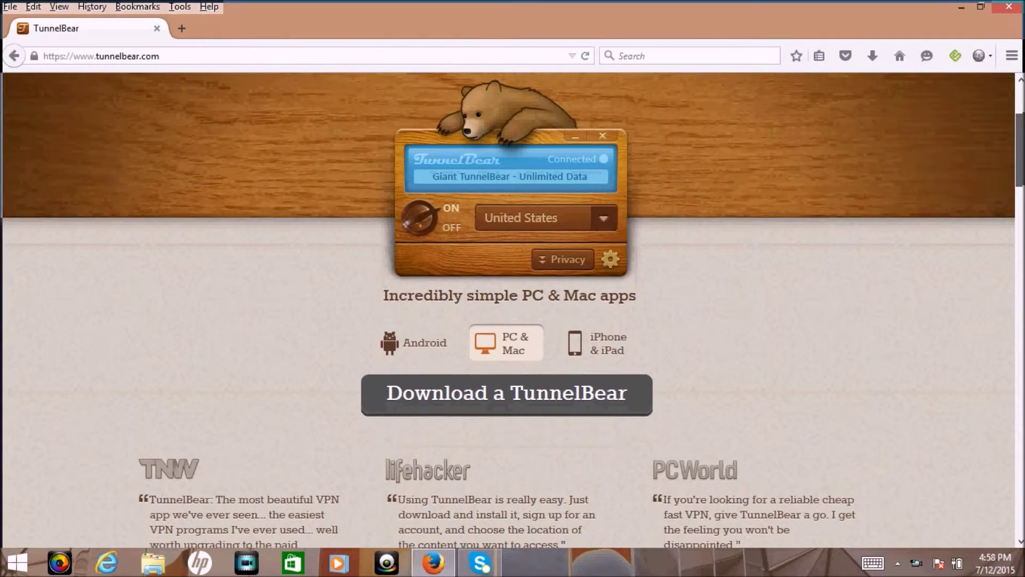
pyautogui.scroll(-1, 513, 310)
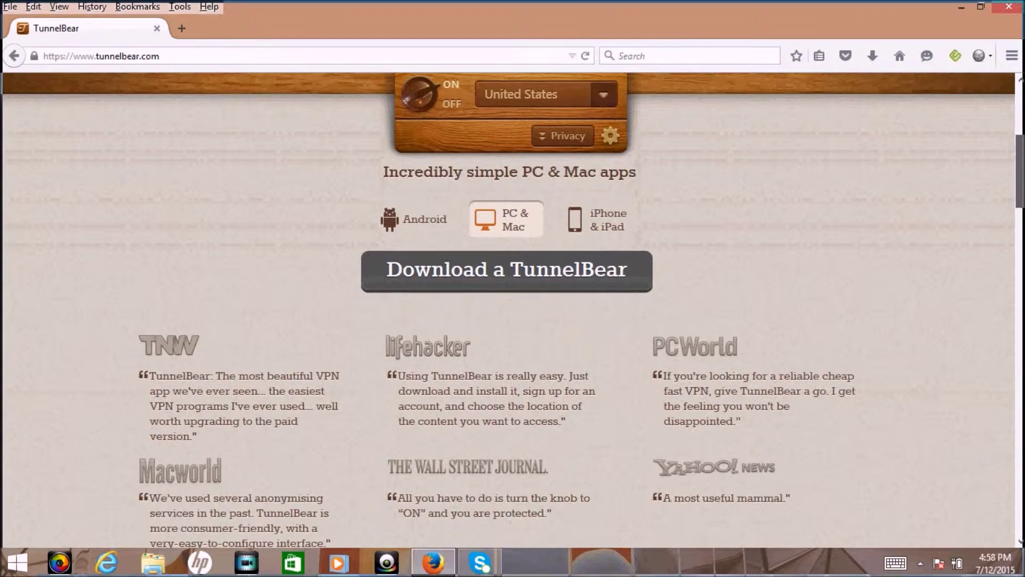
pyautogui.scroll(-1, 414, 203)
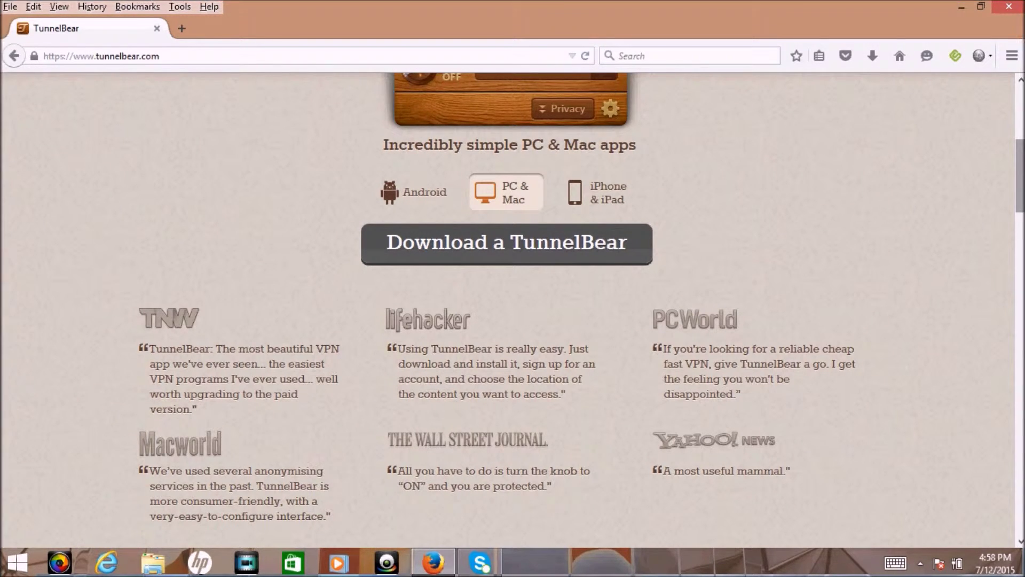
pyautogui.scroll(-2, 512, 310)
pyautogui.scroll(-1, 512, 309)
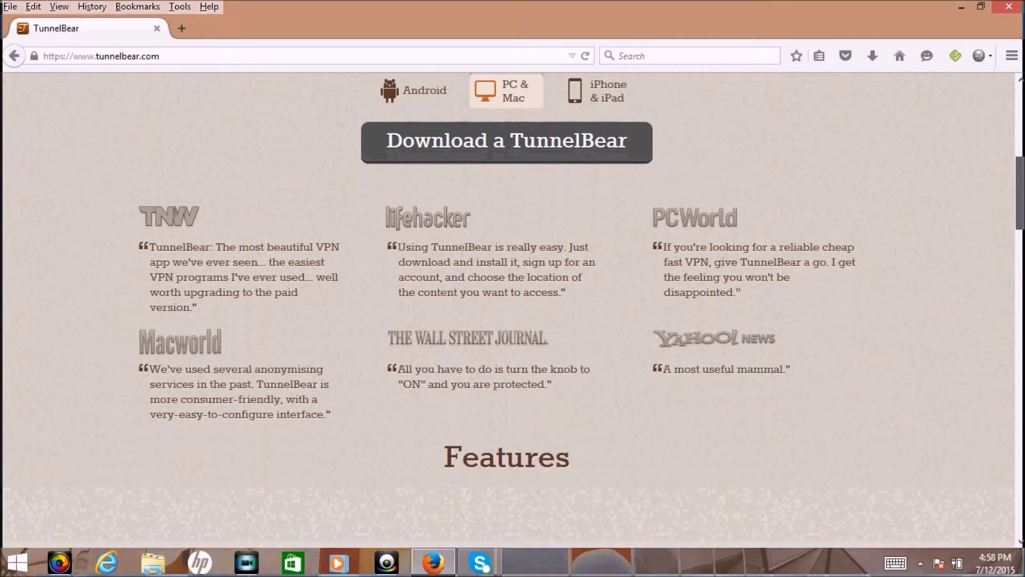
pyautogui.scroll(-1, 512, 310)
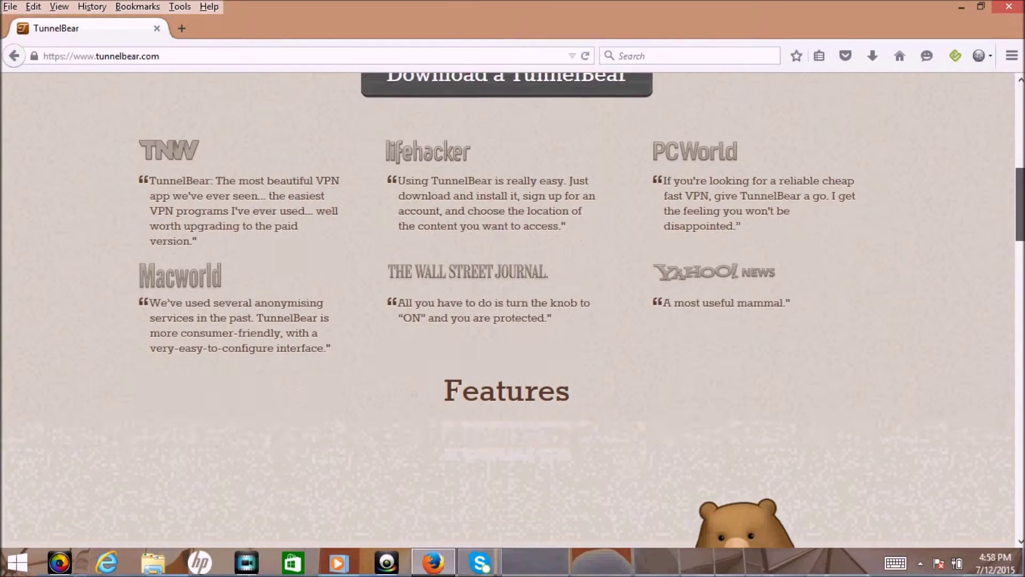
pyautogui.scroll(-2, 512, 310)
pyautogui.scroll(-6, 512, 310)
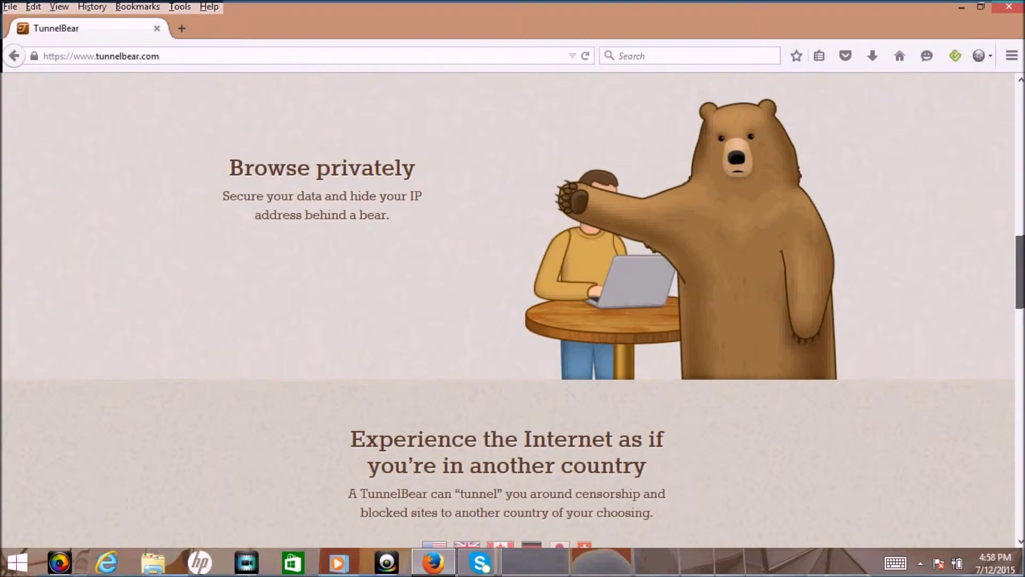
# - Examine the private browsing feature and the section on tunnelling to other countries with its country flags
pyautogui.scroll(-1, 512, 309)
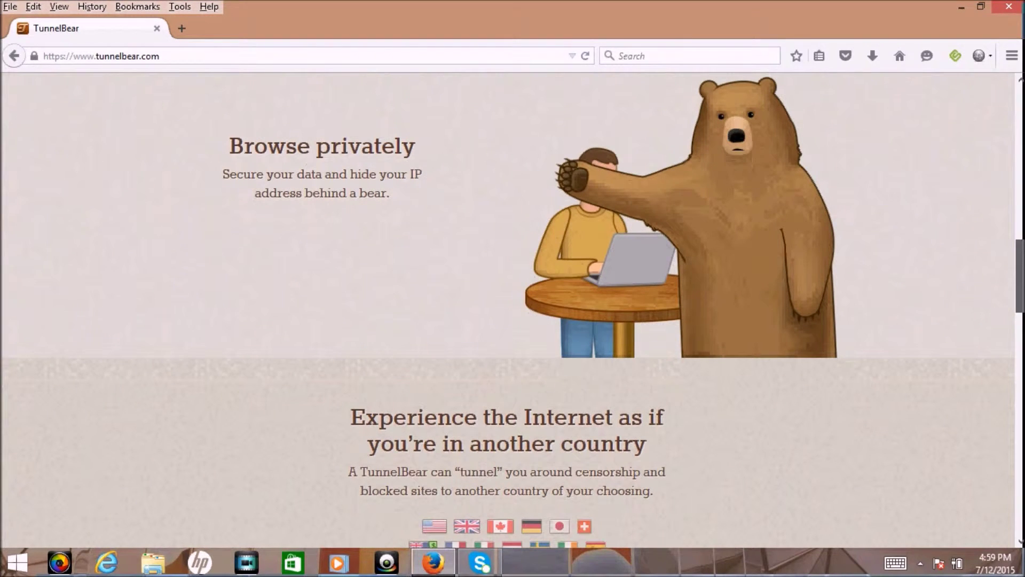
pyautogui.scroll(-1, 513, 310)
pyautogui.scroll(-1, 513, 310)
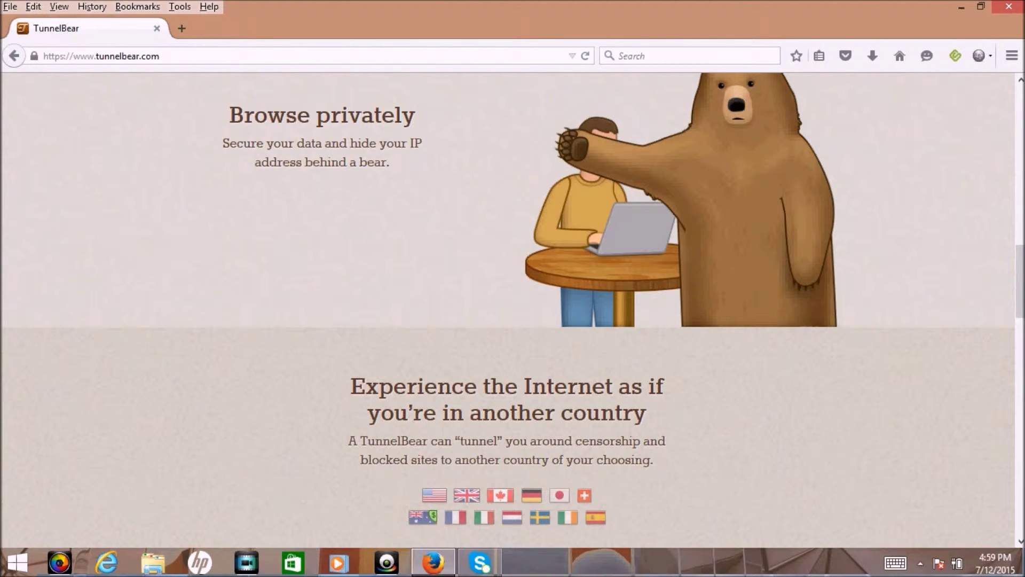
pyautogui.scroll(-2, 513, 310)
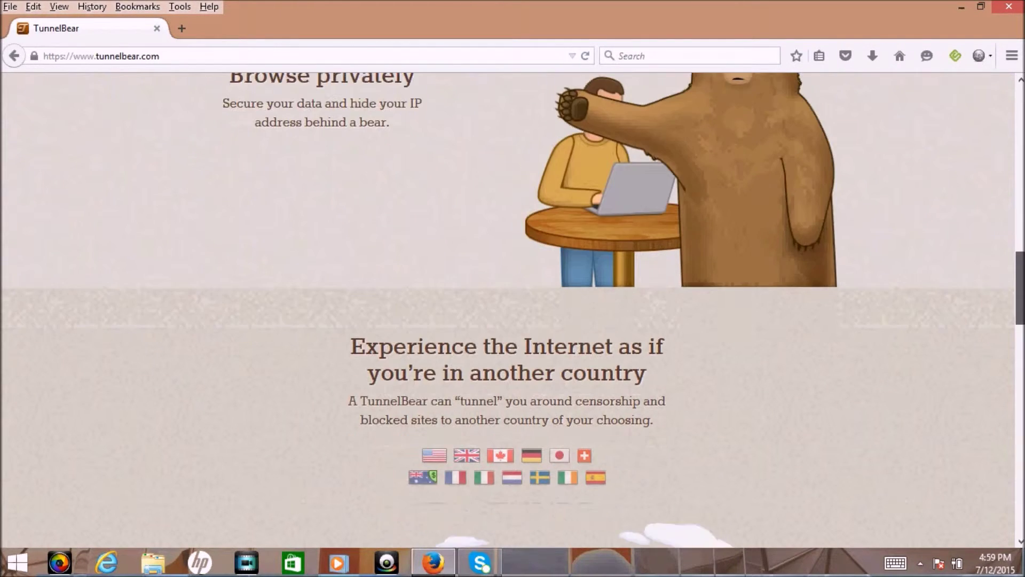
pyautogui.scroll(-4, 512, 309)
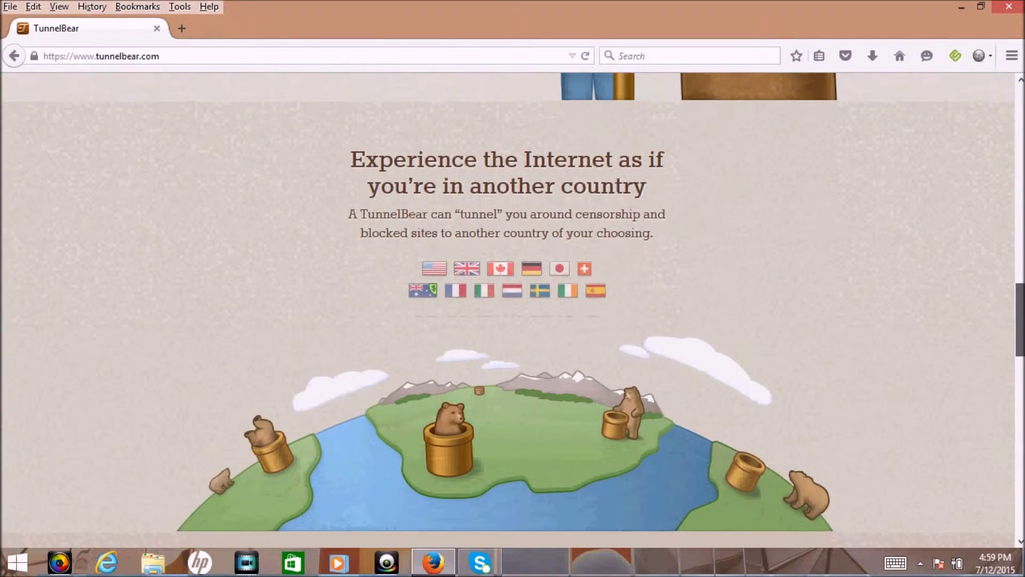
pyautogui.scroll(-1, 513, 310)
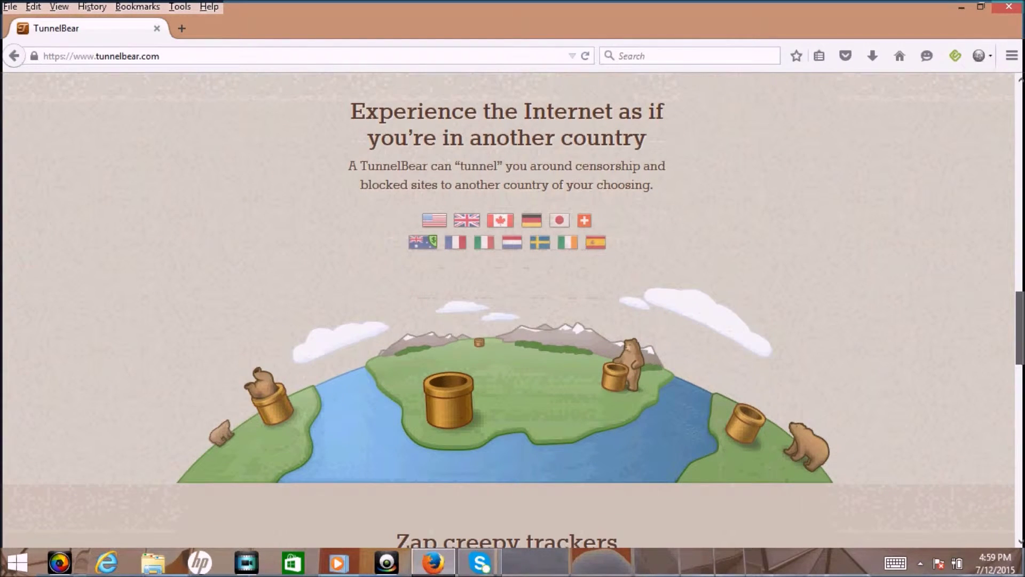
pyautogui.scroll(-1, 513, 310)
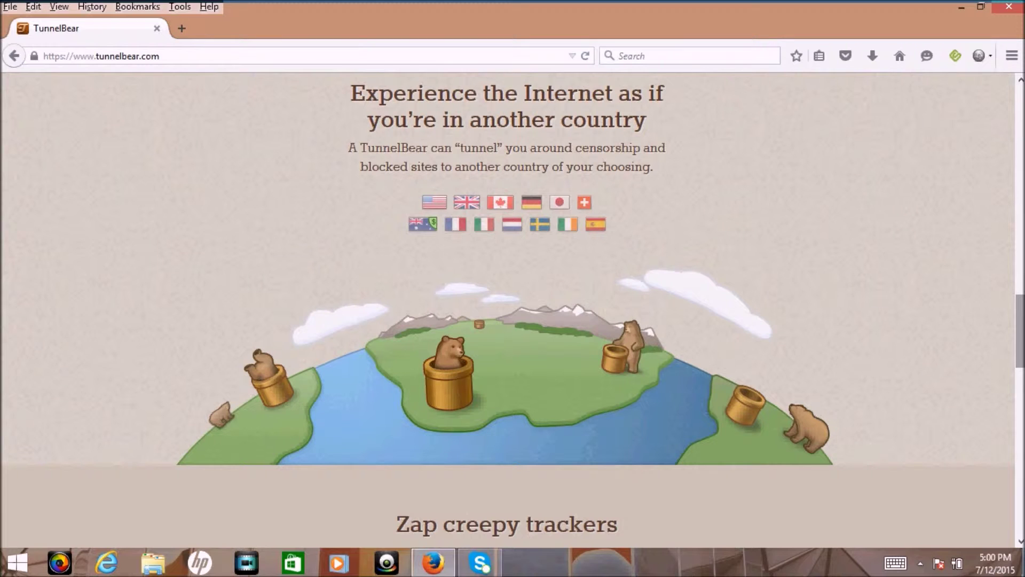
# - Read the tracker-blocking and simplicity sections and start the free TunnelBear download from the end of the home page
pyautogui.scroll(-7, 507, 310)
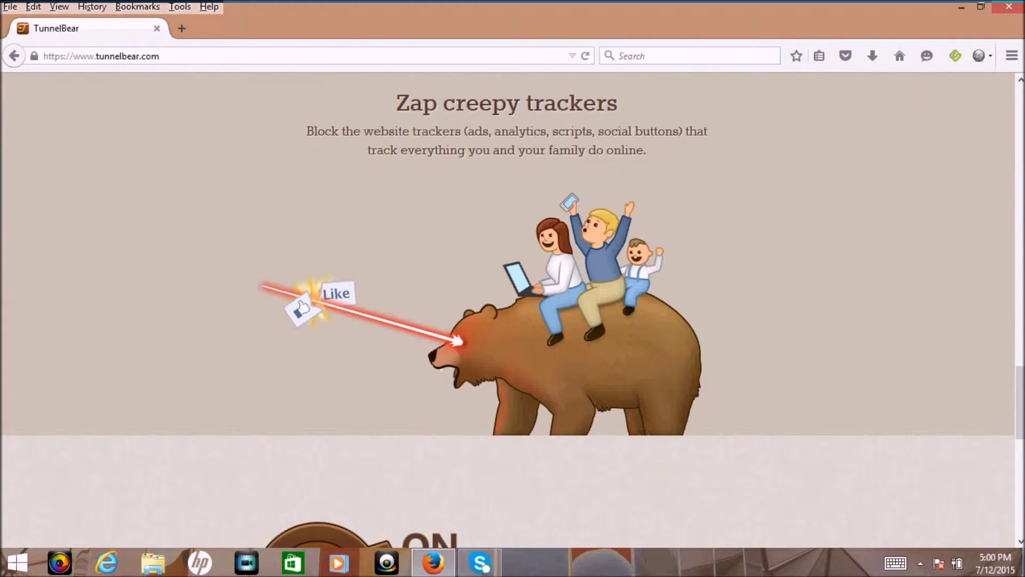
pyautogui.scroll(-2, 508, 310)
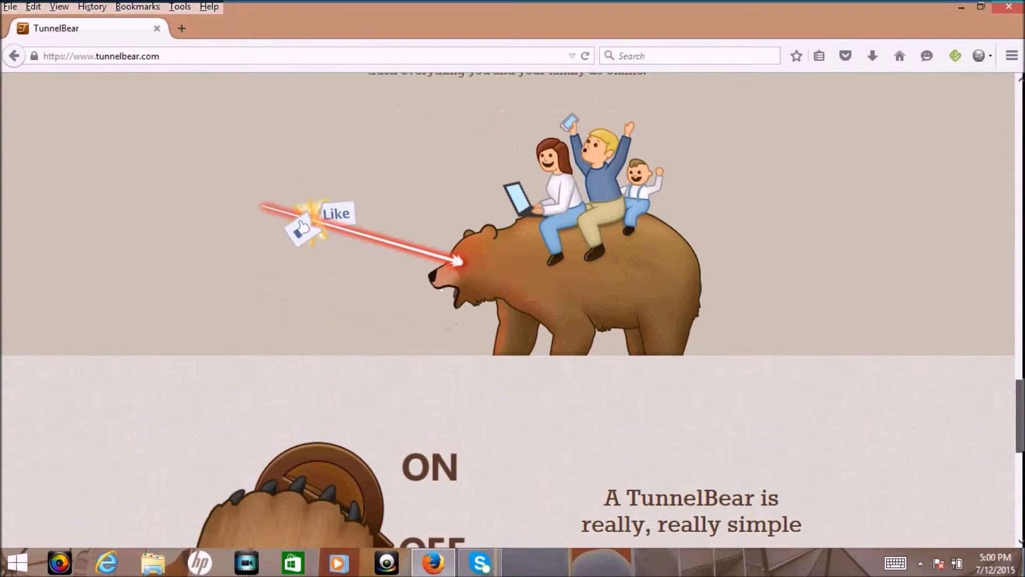
pyautogui.scroll(-5, 507, 310)
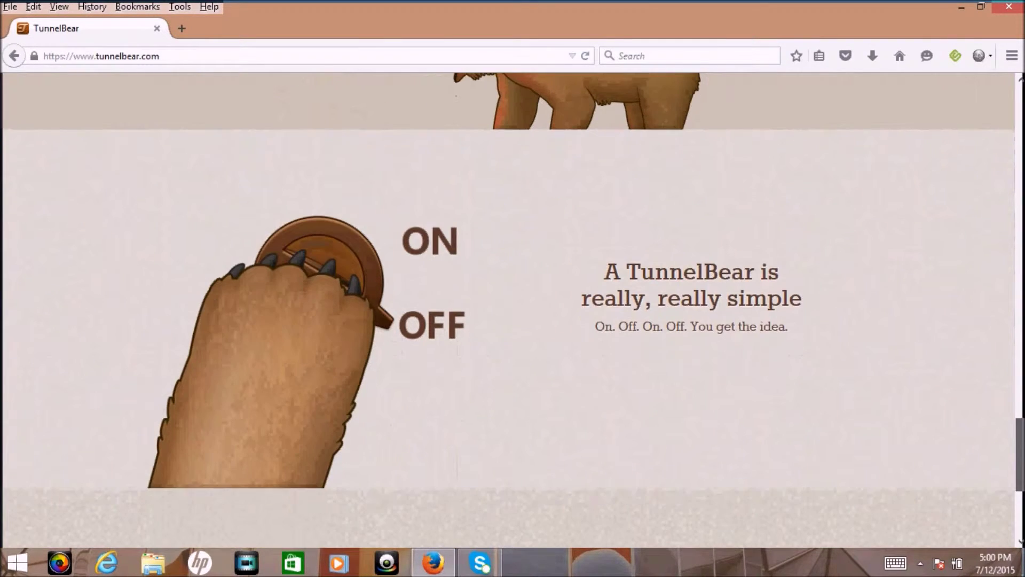
pyautogui.scroll(-2, 508, 310)
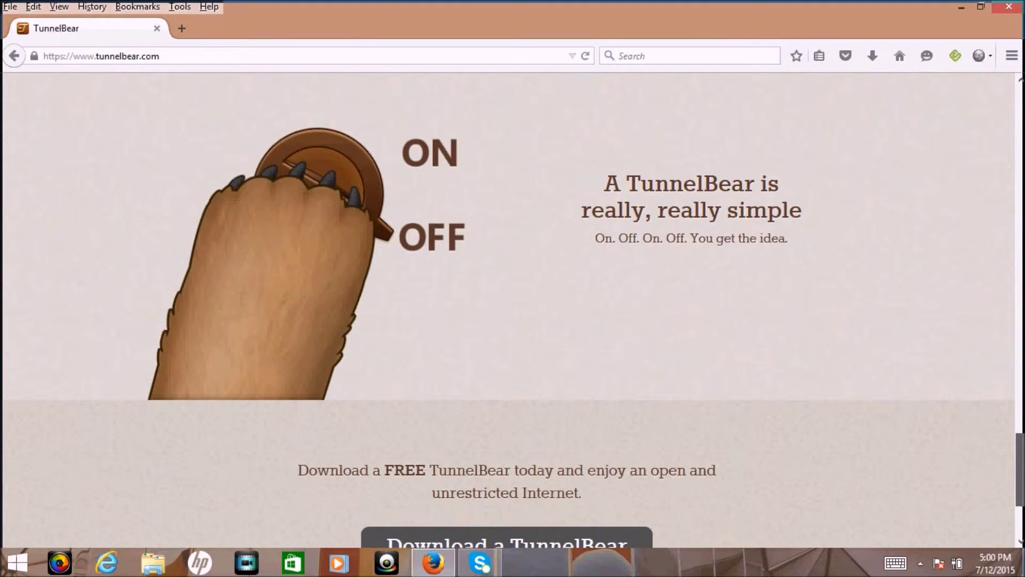
pyautogui.scroll(-2, 508, 310)
pyautogui.scroll(-2, 508, 309)
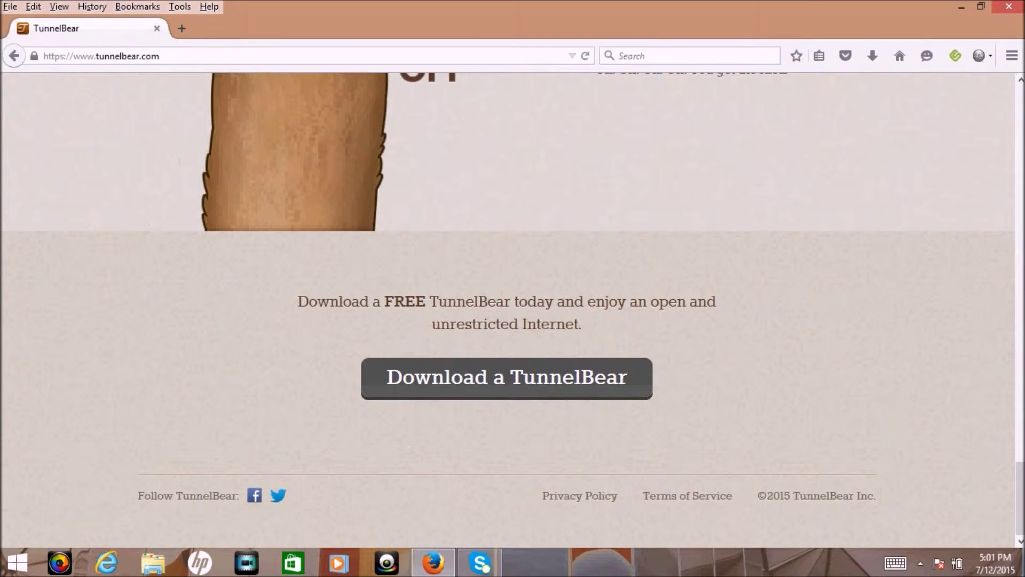
pyautogui.click(507, 378)
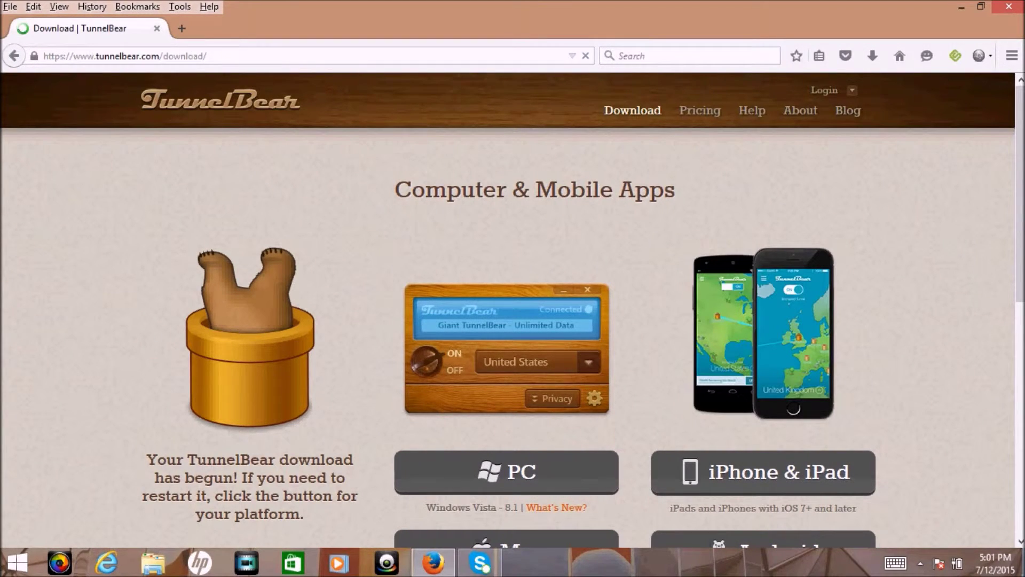
# - Review the platform downloads and the Chrome extension on the download page, and cancel saving TunnelBear-Install.exe
pyautogui.scroll(-5, 513, 309)
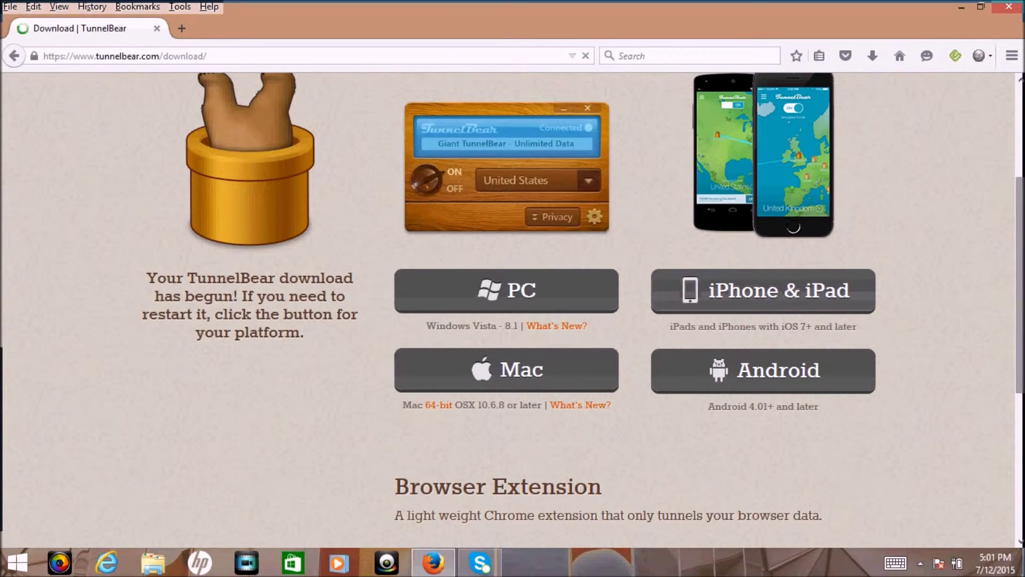
pyautogui.scroll(-4, 513, 310)
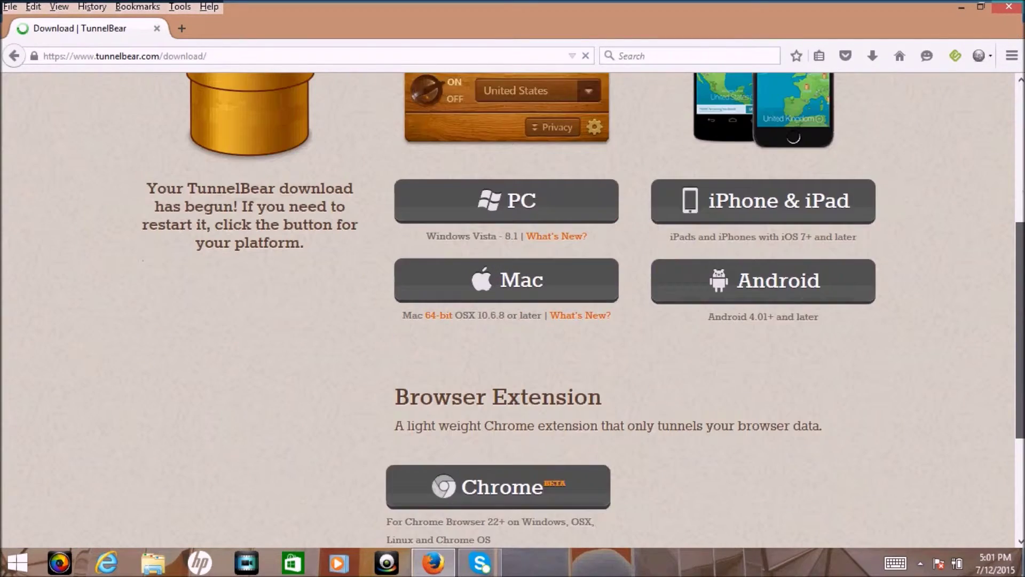
pyautogui.scroll(-2, 512, 309)
pyautogui.scroll(-1, 513, 310)
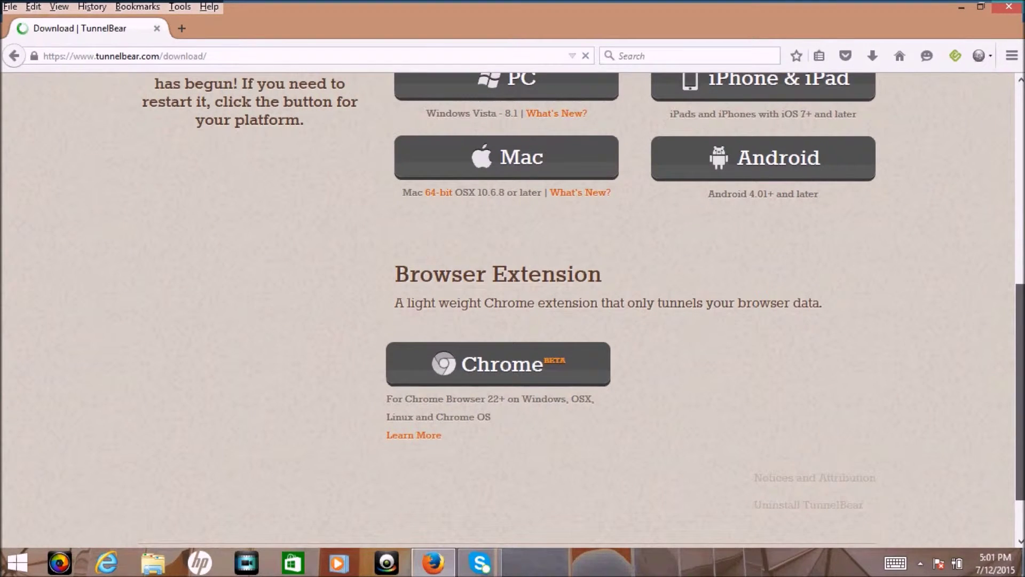
pyautogui.scroll(-2, 513, 310)
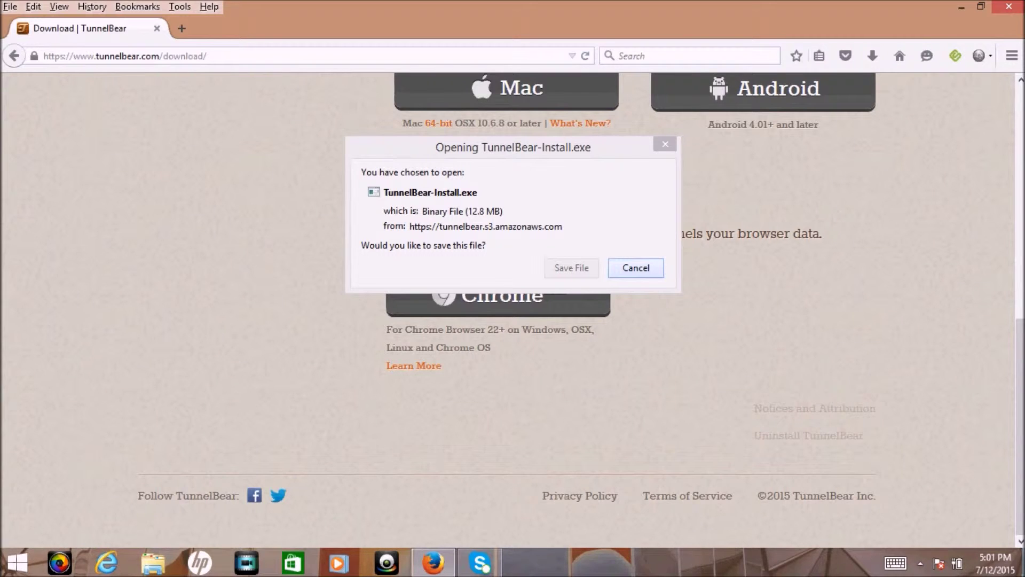
pyautogui.press('Return')
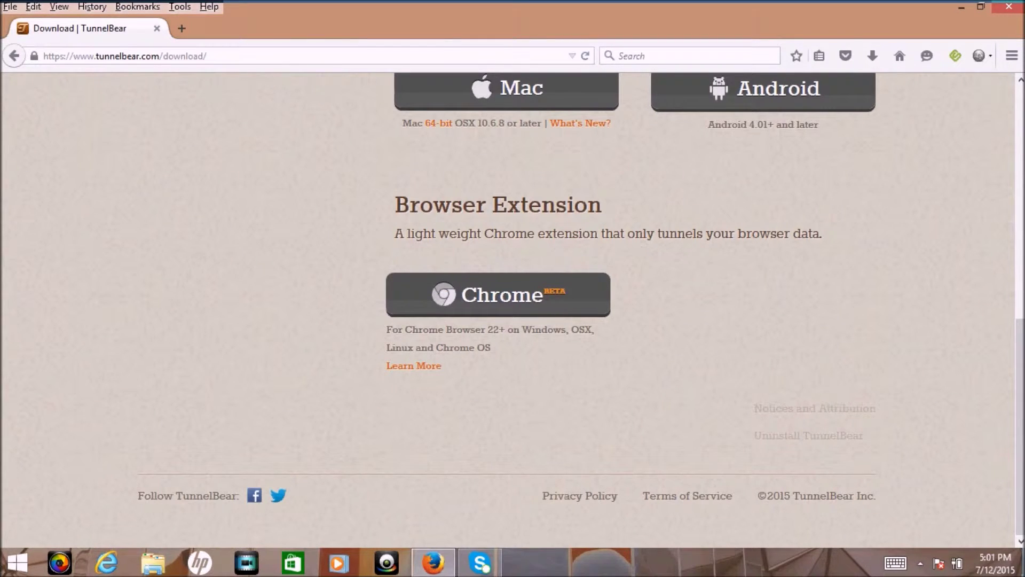
# - Minimize the browser and launch TunnelBear from its desktop shortcut
pyautogui.scroll(8, 513, 309)
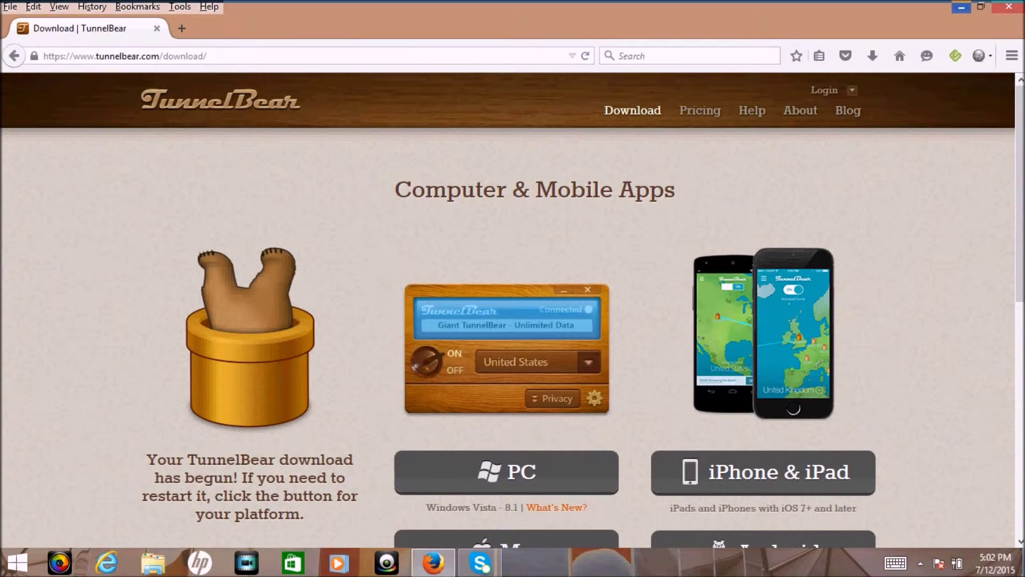
pyautogui.click(961, 8)
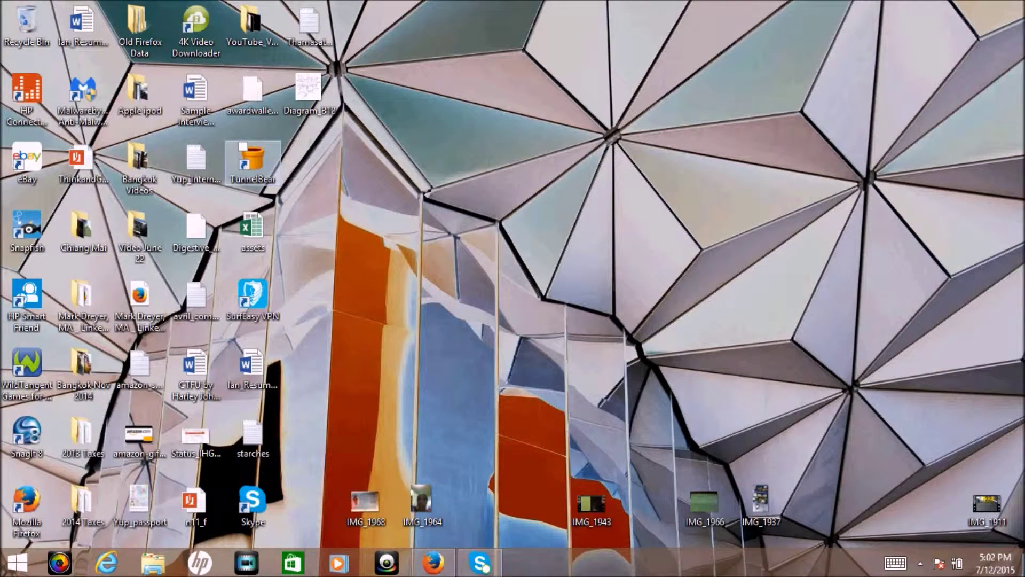
pyautogui.click(253, 160)
pyautogui.press('F2')
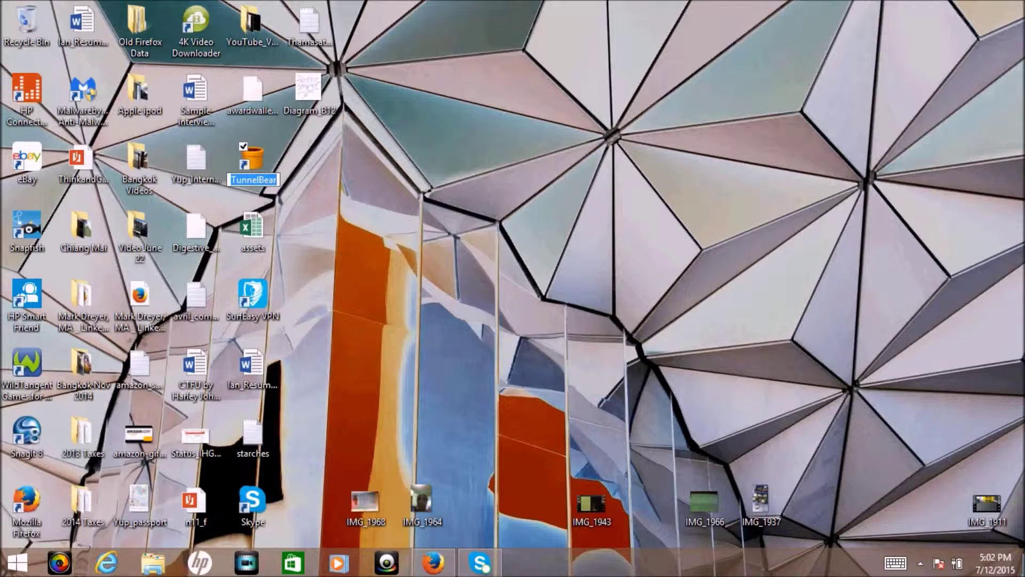
pyautogui.press('Return')
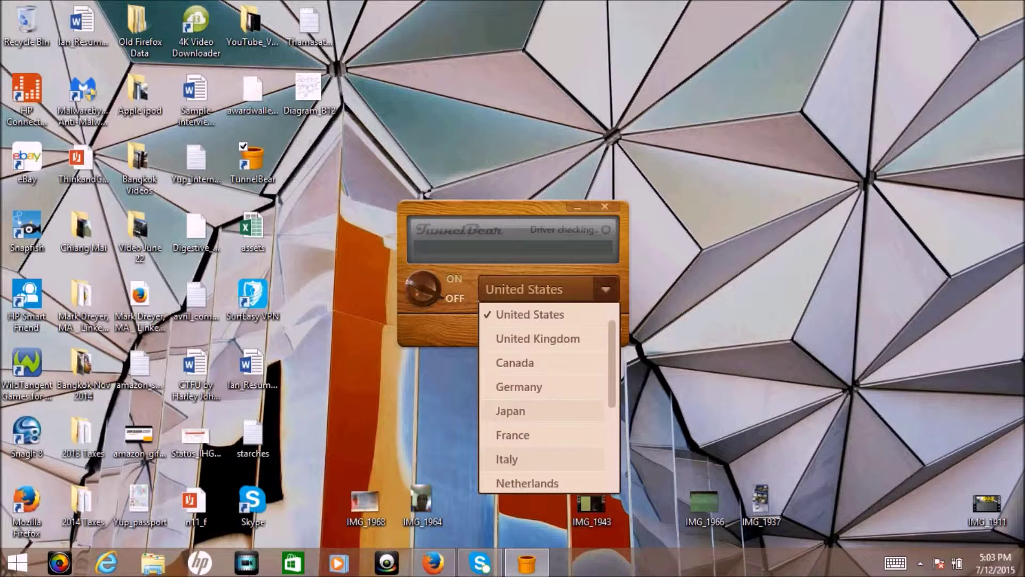
# - Look through the available country locations and switch the TunnelBear connection on for United States
pyautogui.scroll(-1, 545, 397)
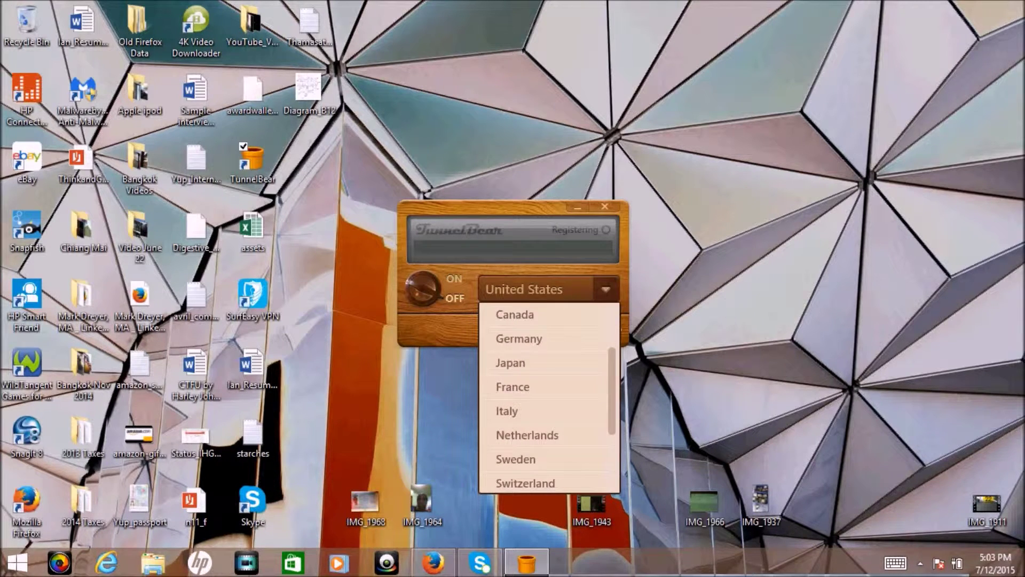
pyautogui.scroll(-2, 545, 398)
pyautogui.scroll(-2, 549, 398)
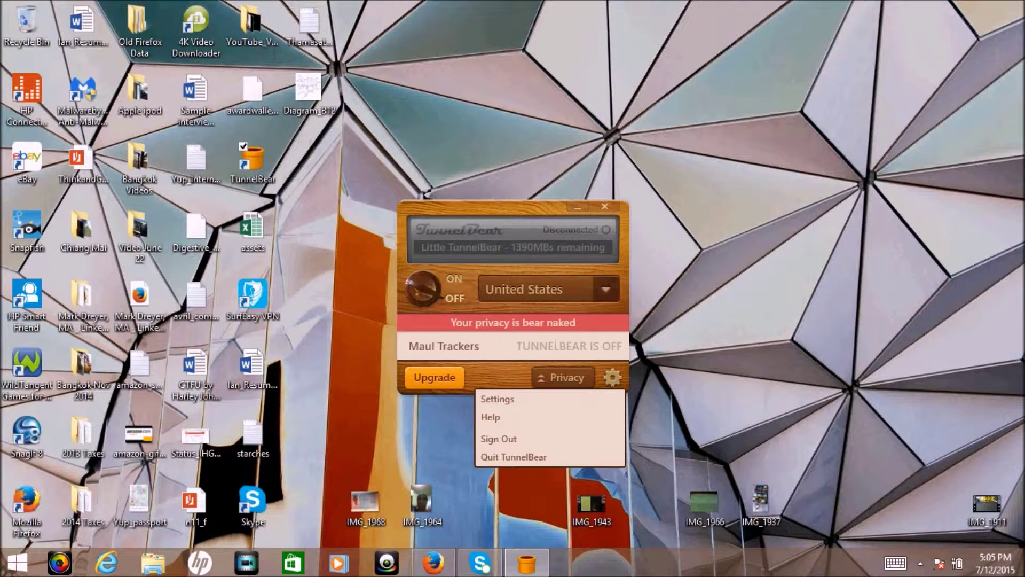
pyautogui.click(423, 289)
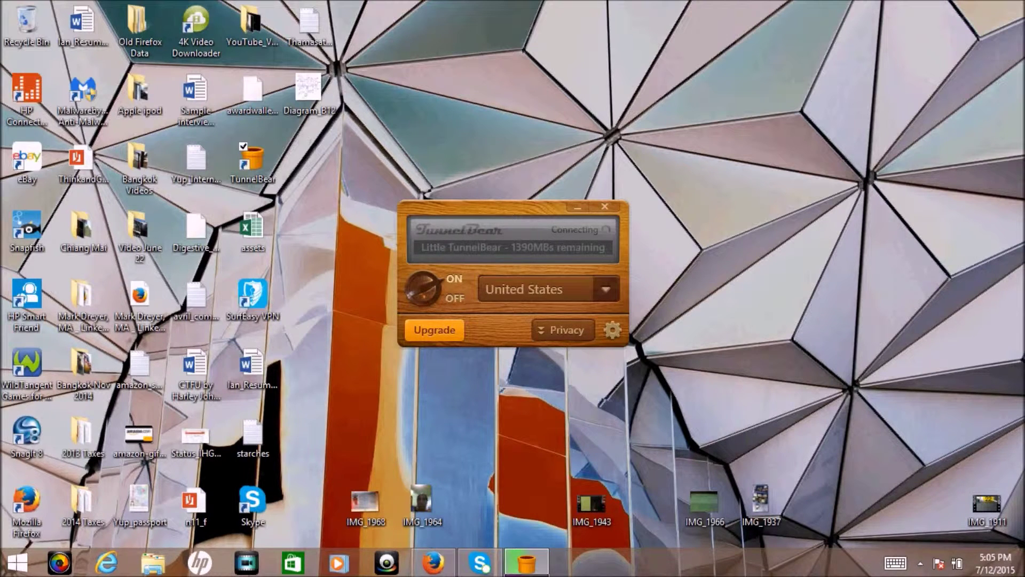
# - Examine the General and IntelliBear settings in the TunnelBear options, and close the options window
pyautogui.click(611, 330)
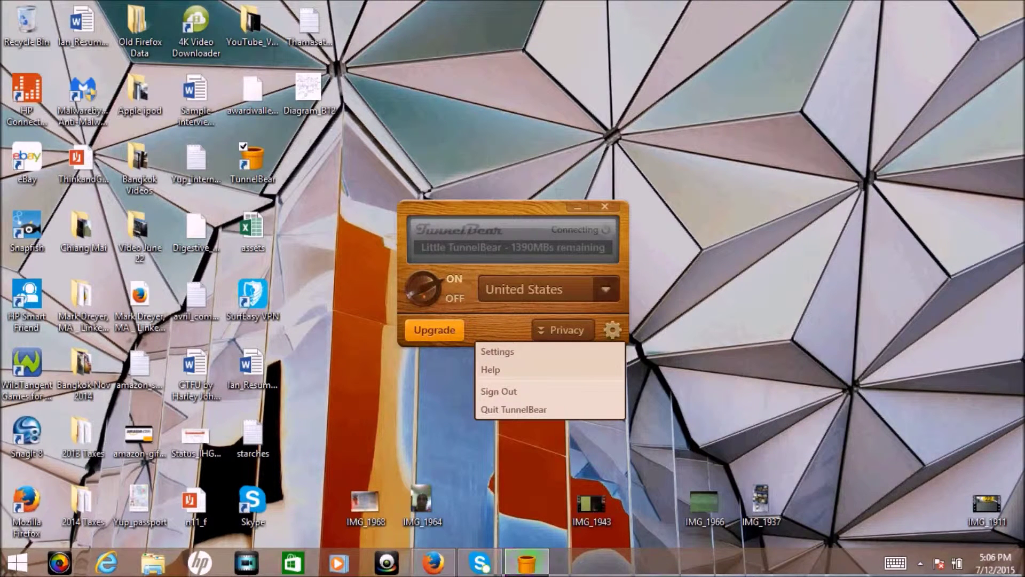
pyautogui.click(497, 351)
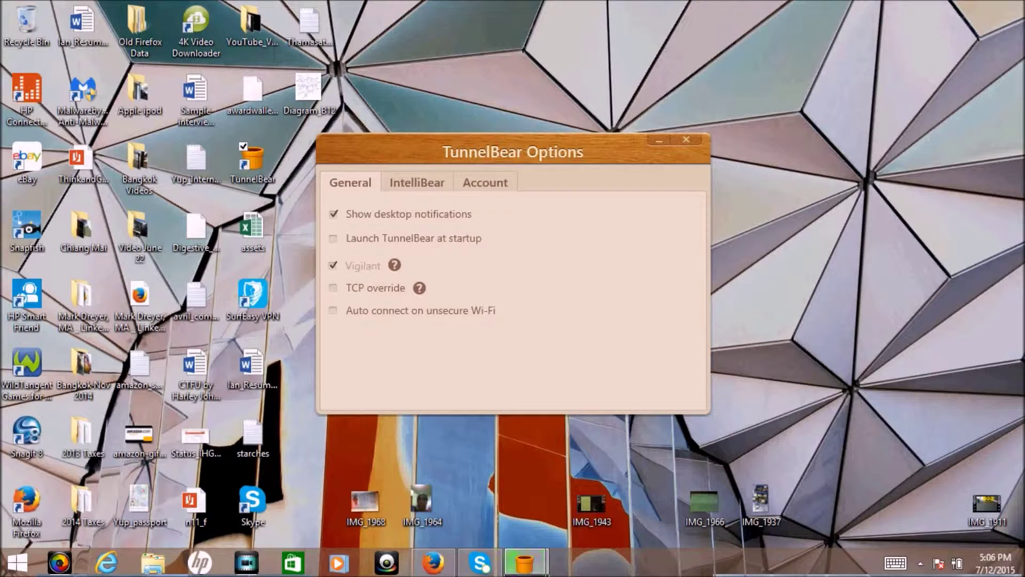
pyautogui.click(417, 182)
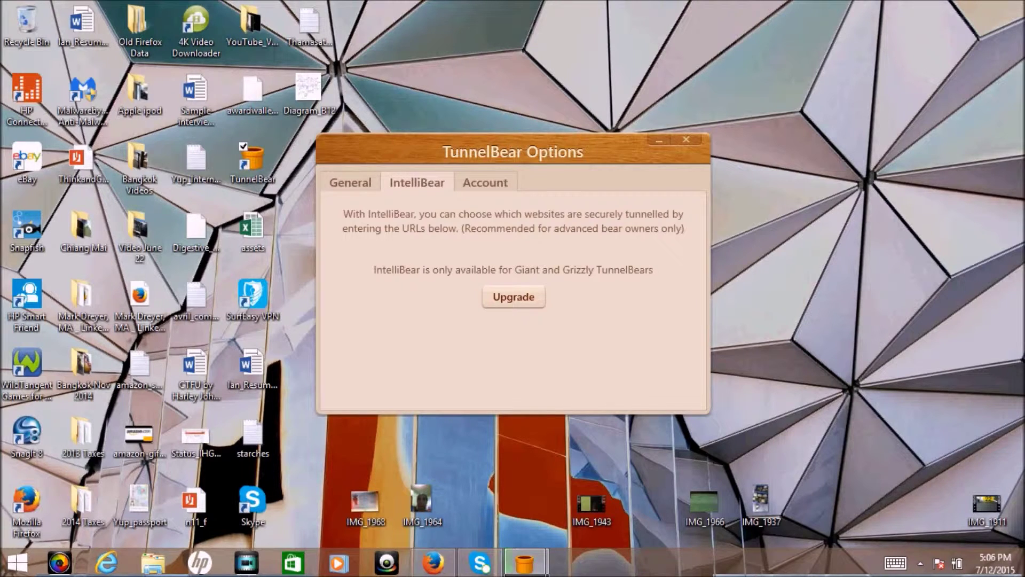
pyautogui.press('Escape')
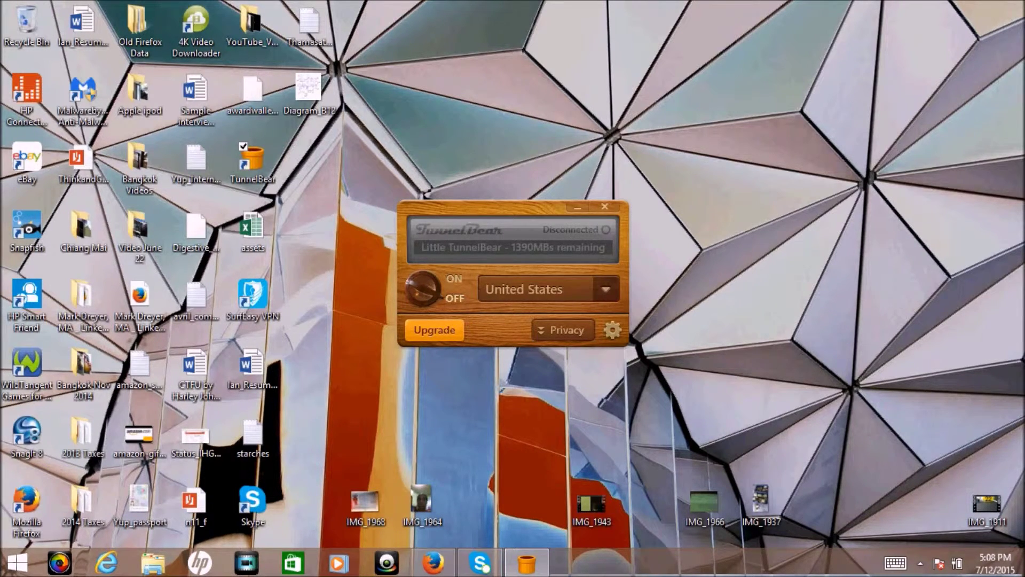
# - Open TunnelBear's help window to view its diagnostic and online help options
pyautogui.click(613, 330)
pyautogui.click(496, 369)
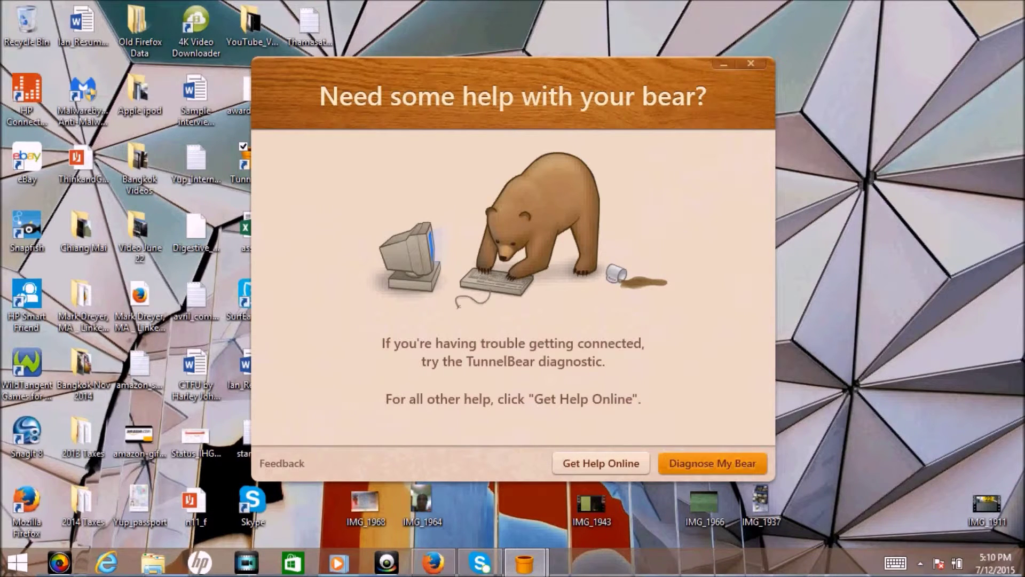
# - Start the TunnelBear diagnostic from the help window and begin testing the computer, internet connection and TunnelBear
pyautogui.press('Return')
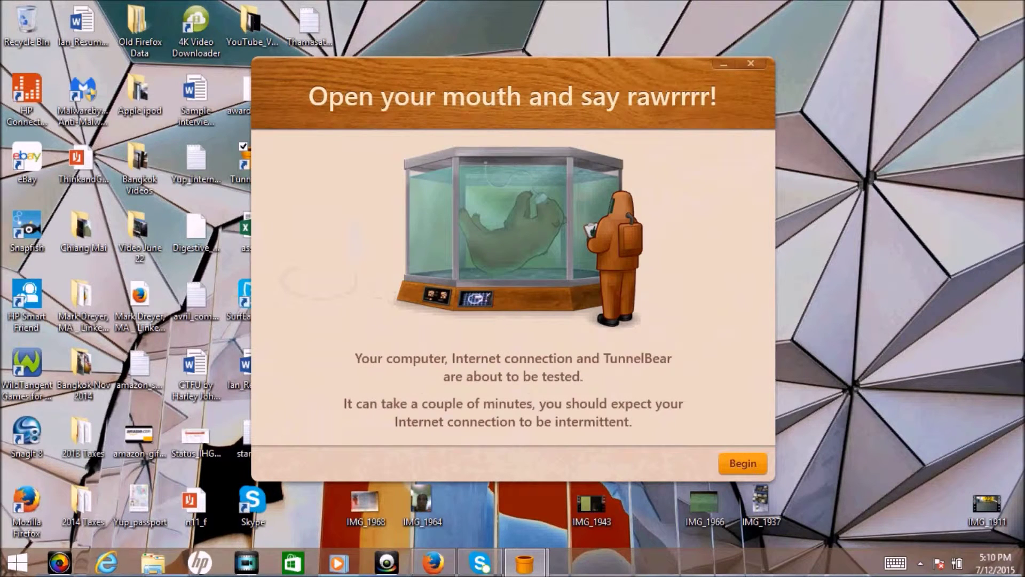
pyautogui.press('Return')
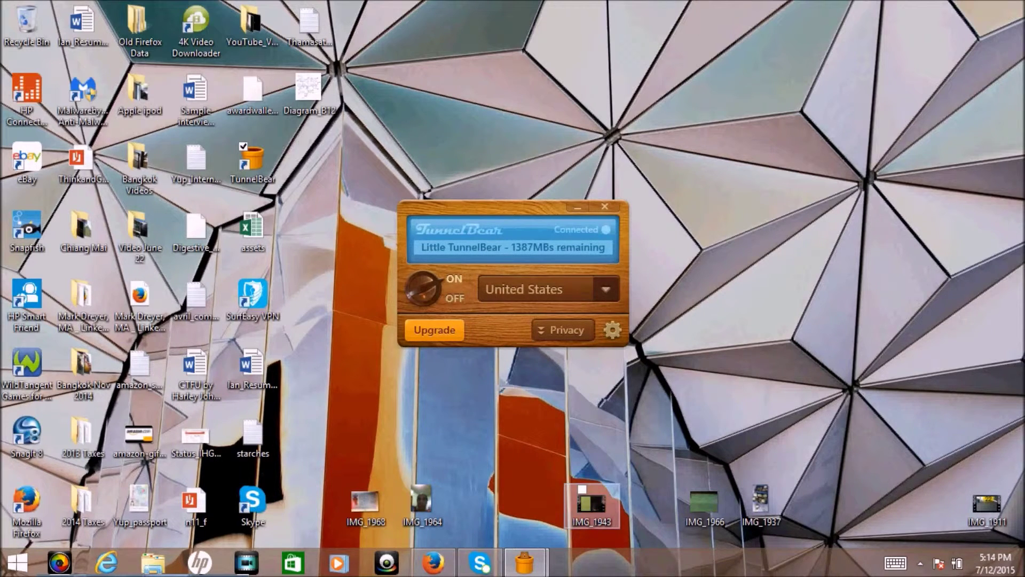
# - Switch to Firefox, search the web for "where is my ip" and open the whereisip.net result
pyautogui.moveTo(433, 562)
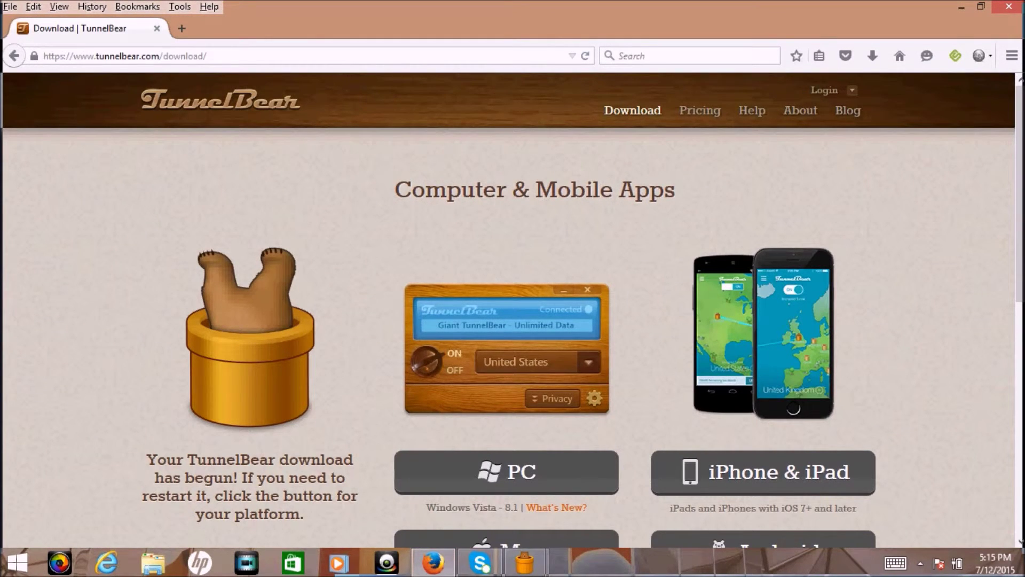
pyautogui.click(689, 55)
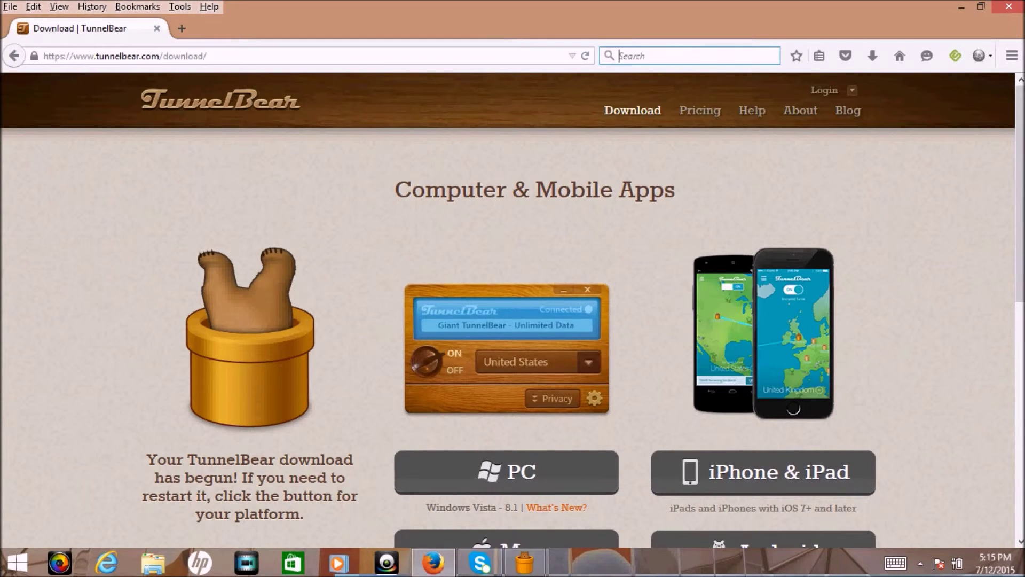
pyautogui.write('where')
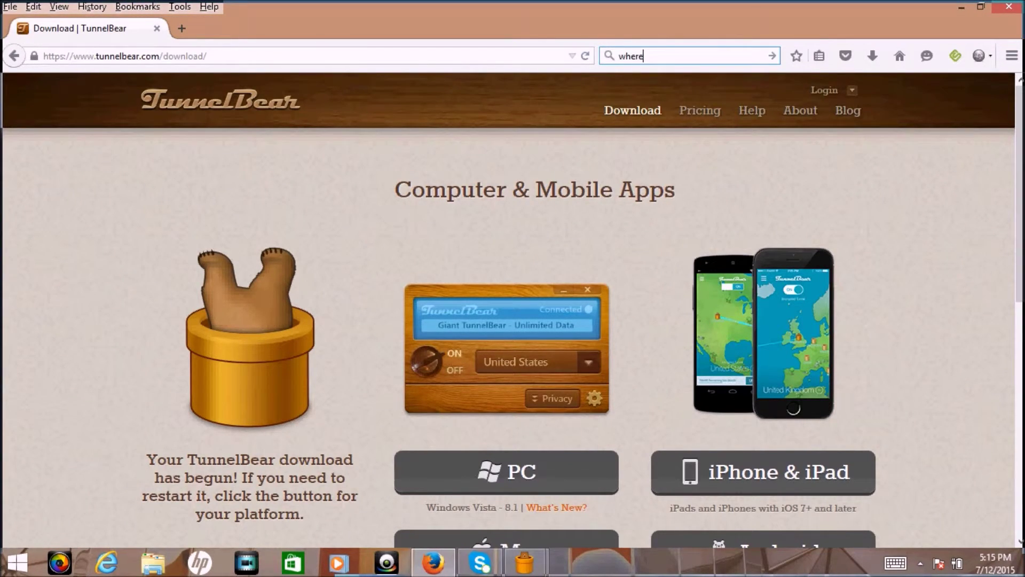
pyautogui.write(' is my ip')
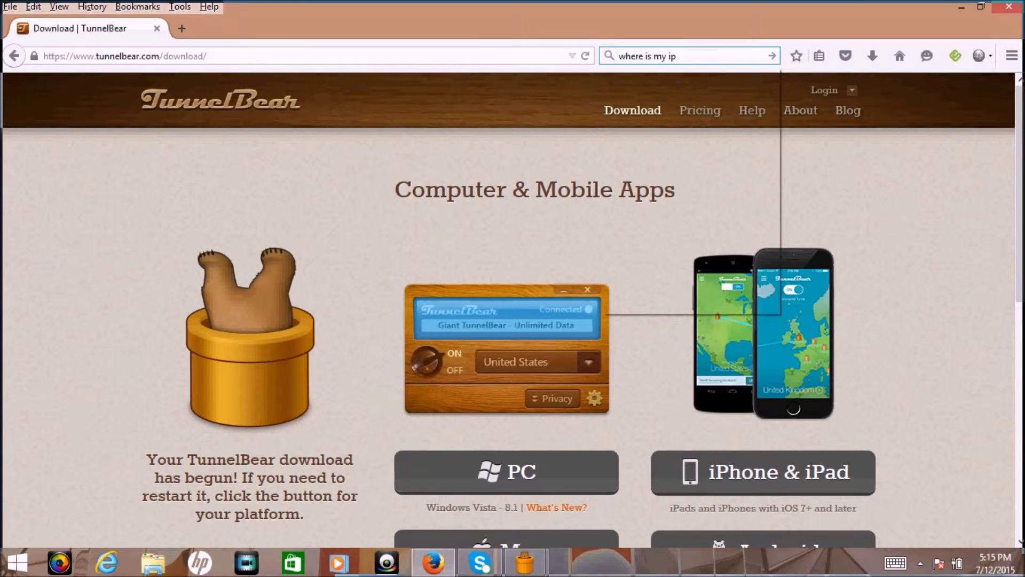
pyautogui.press('Return')
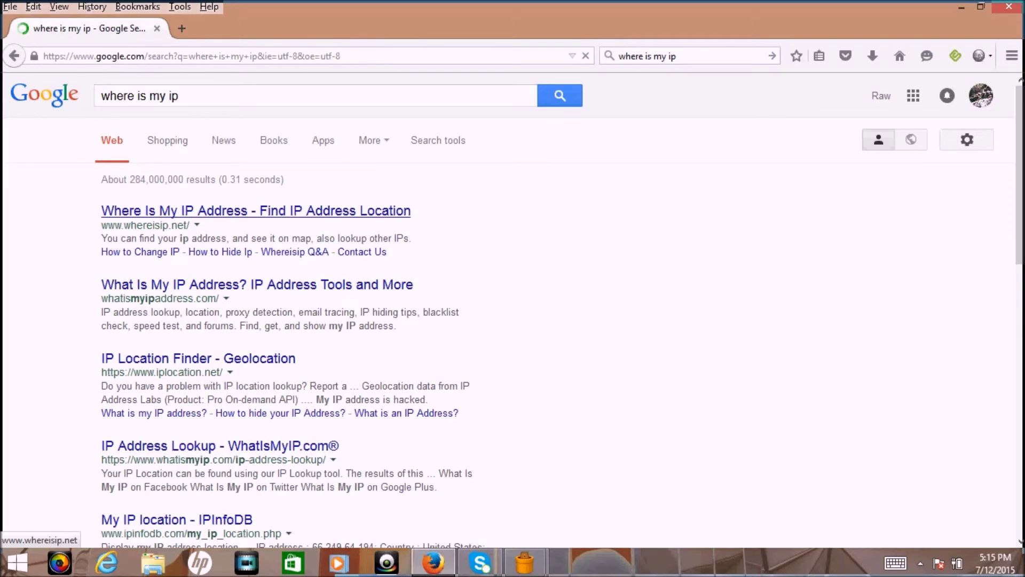
pyautogui.click(256, 211)
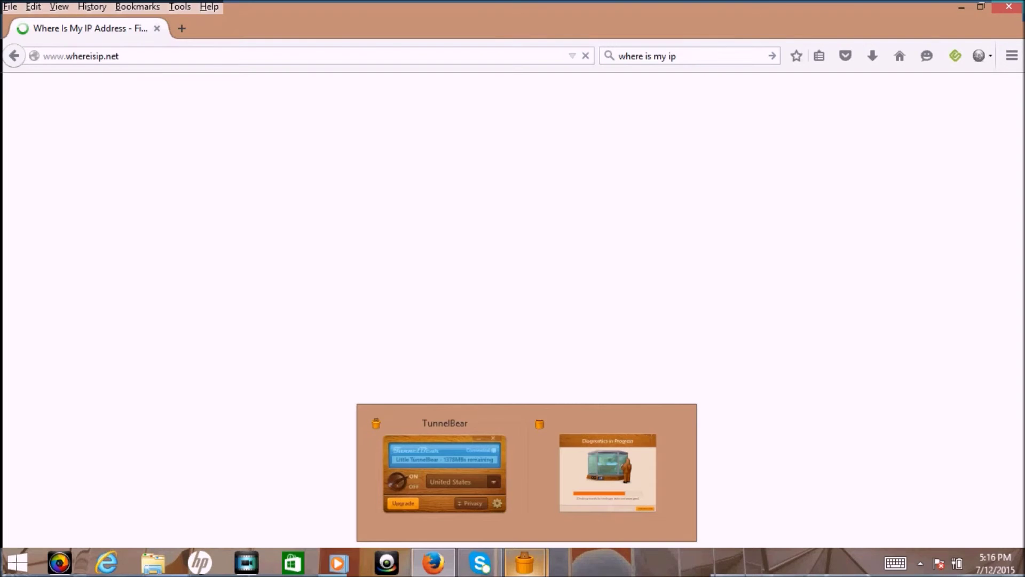
# - Preview the open TunnelBear windows to check the diagnostic's progress while the whereisip.net page loads
pyautogui.moveTo(608, 472)
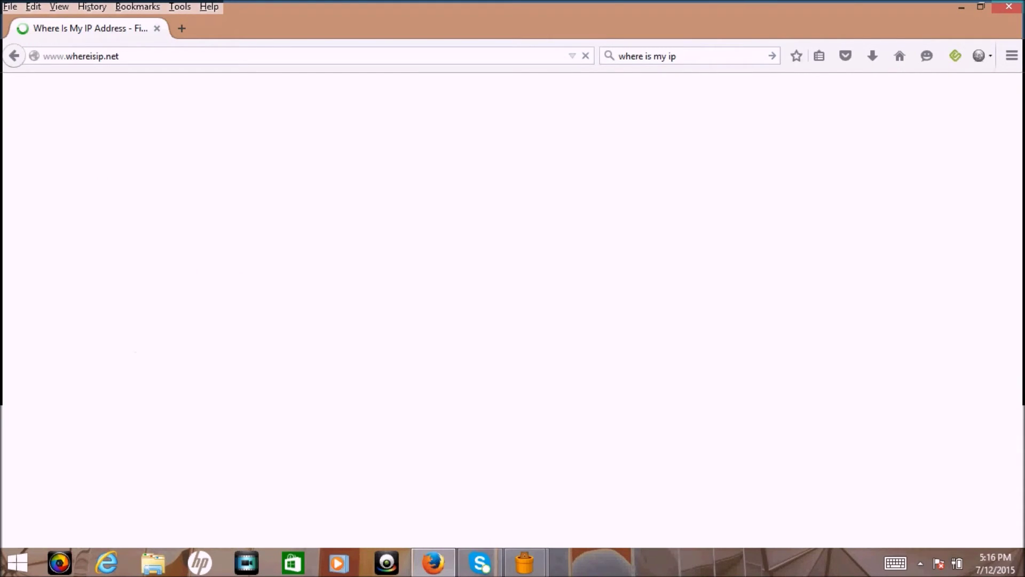
pyautogui.moveTo(525, 562)
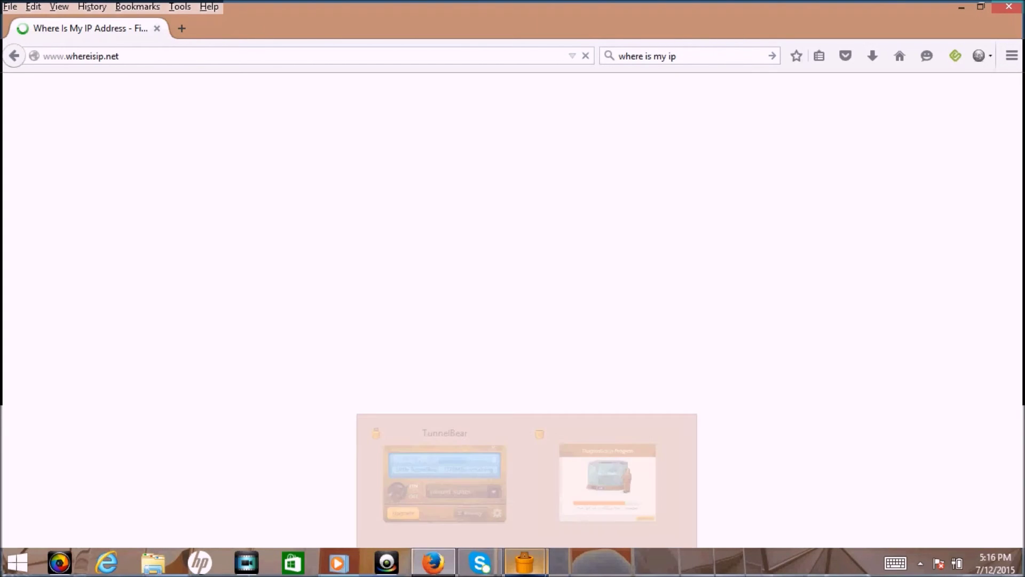